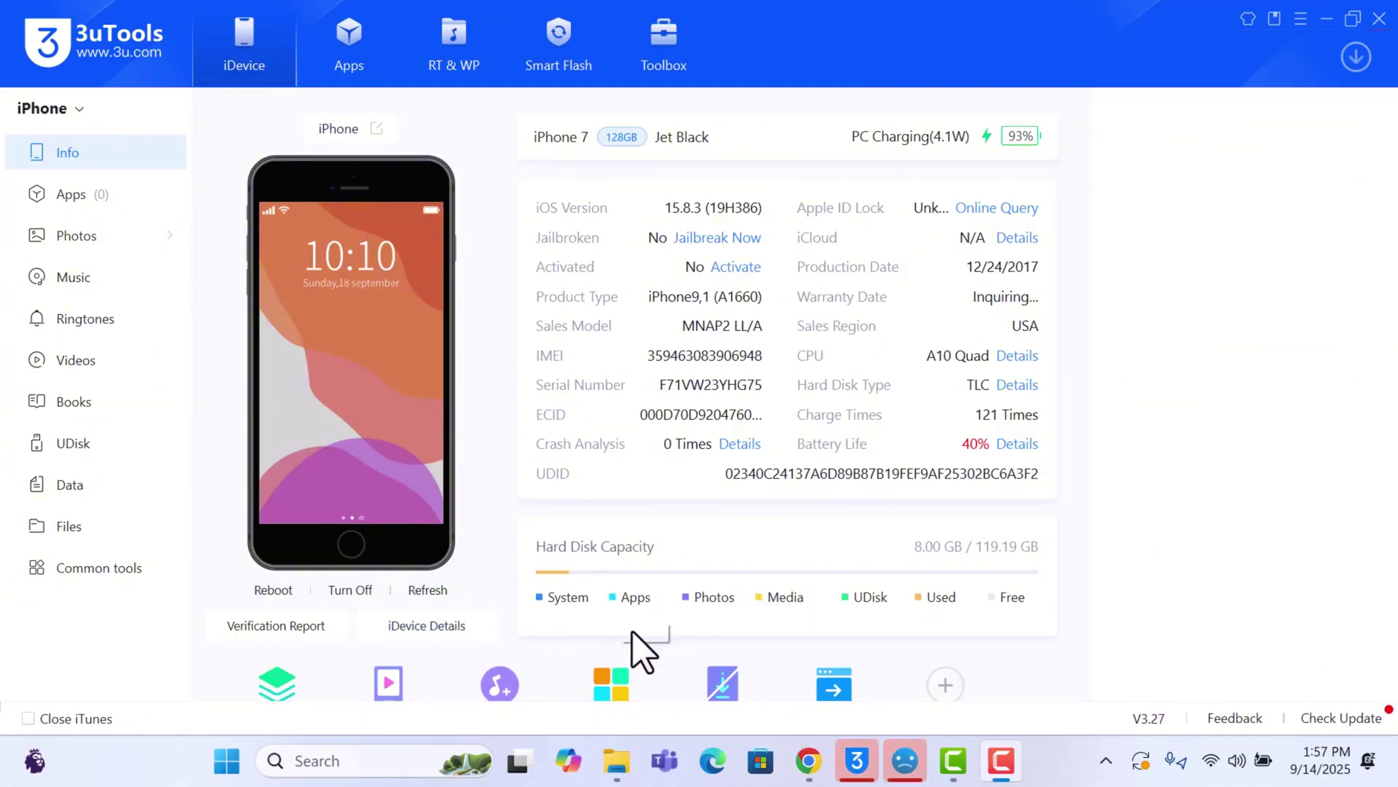
Try activating the iPhone, dismiss the Apple ID verification request and close the failed activation window
click(735, 268)
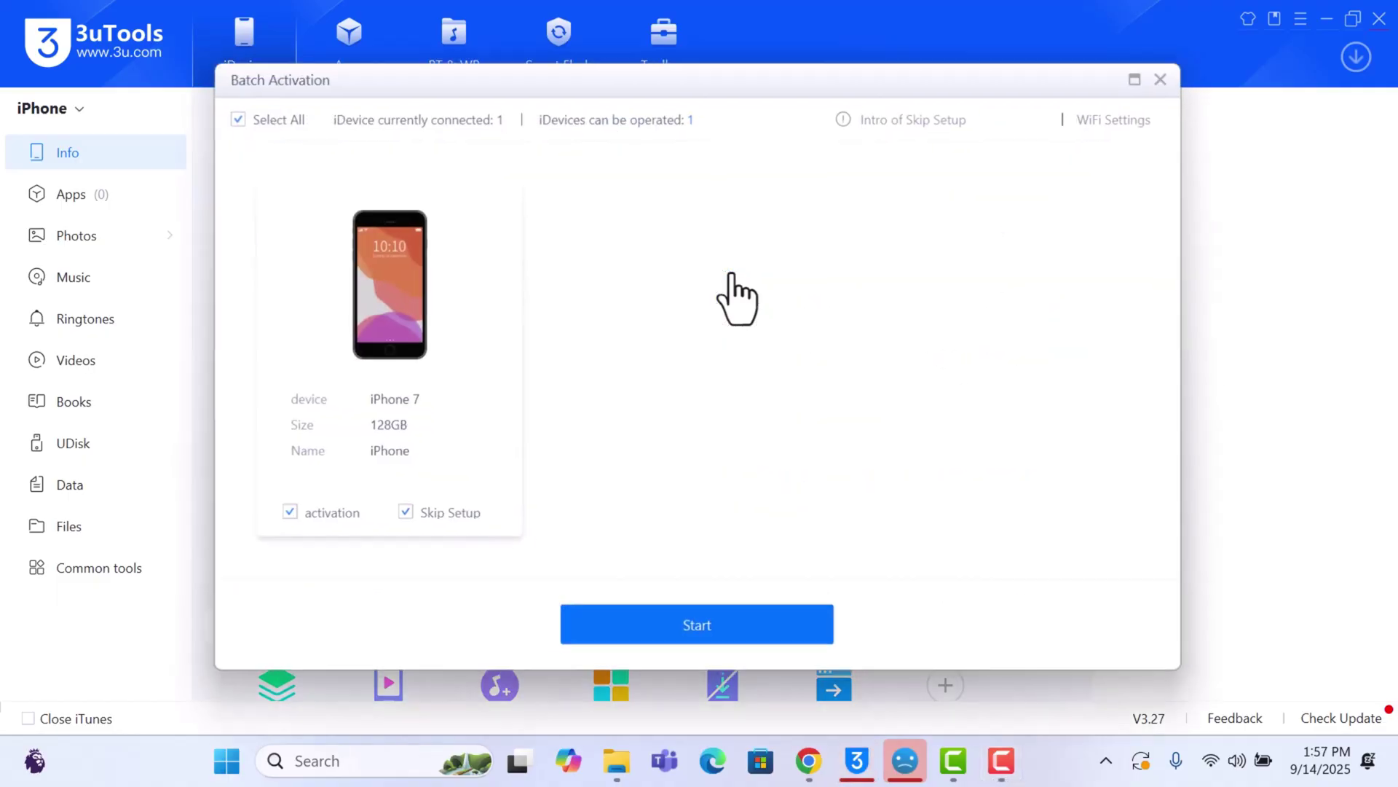
click(401, 519)
click(715, 633)
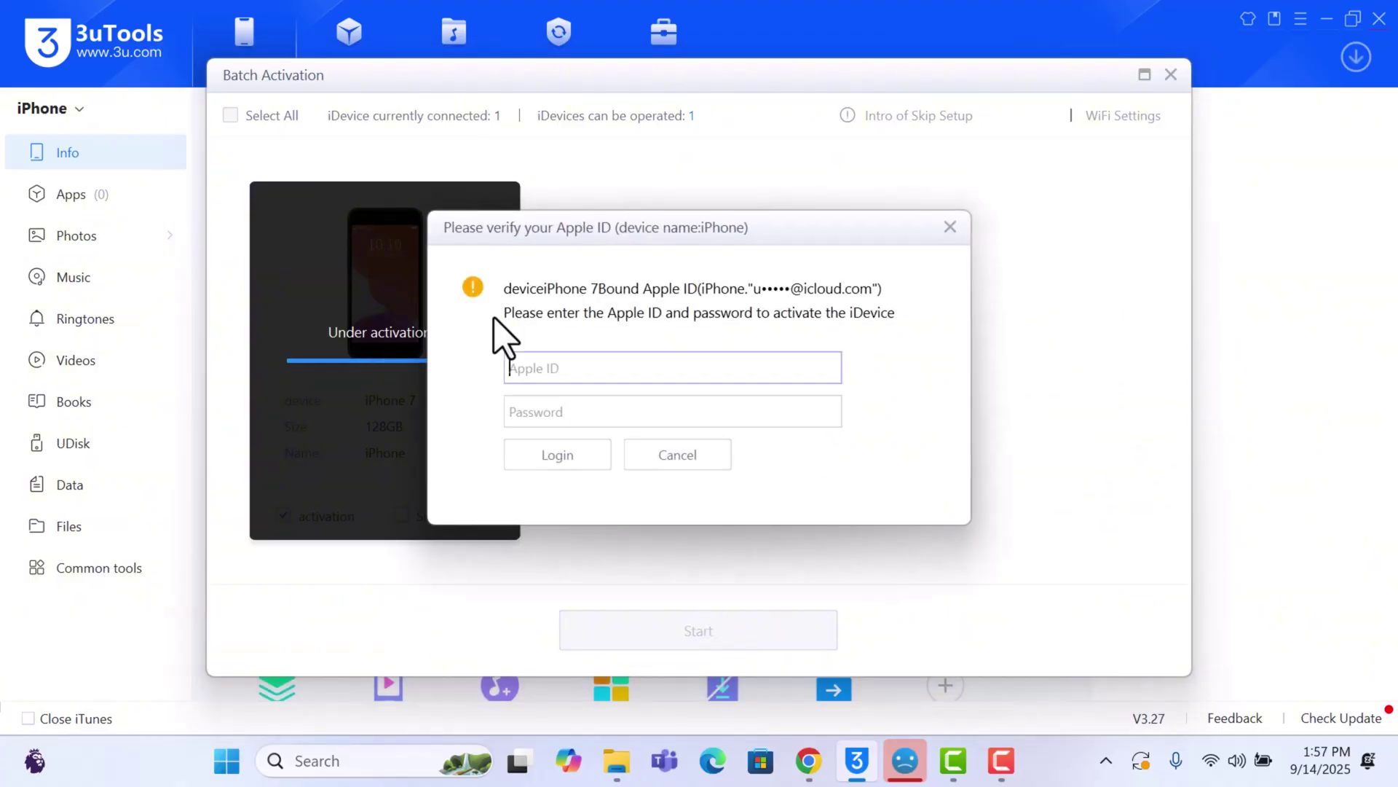
click(934, 233)
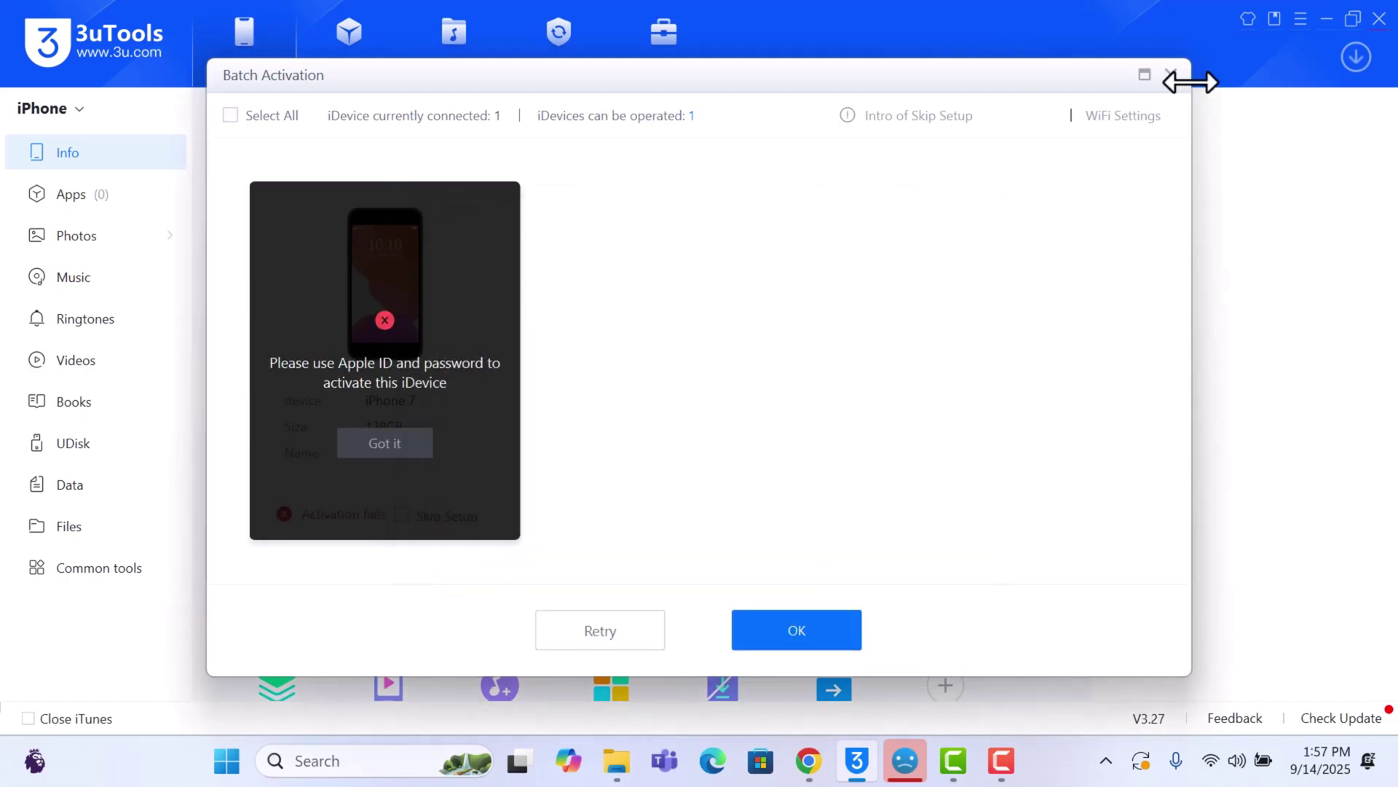
click(1171, 74)
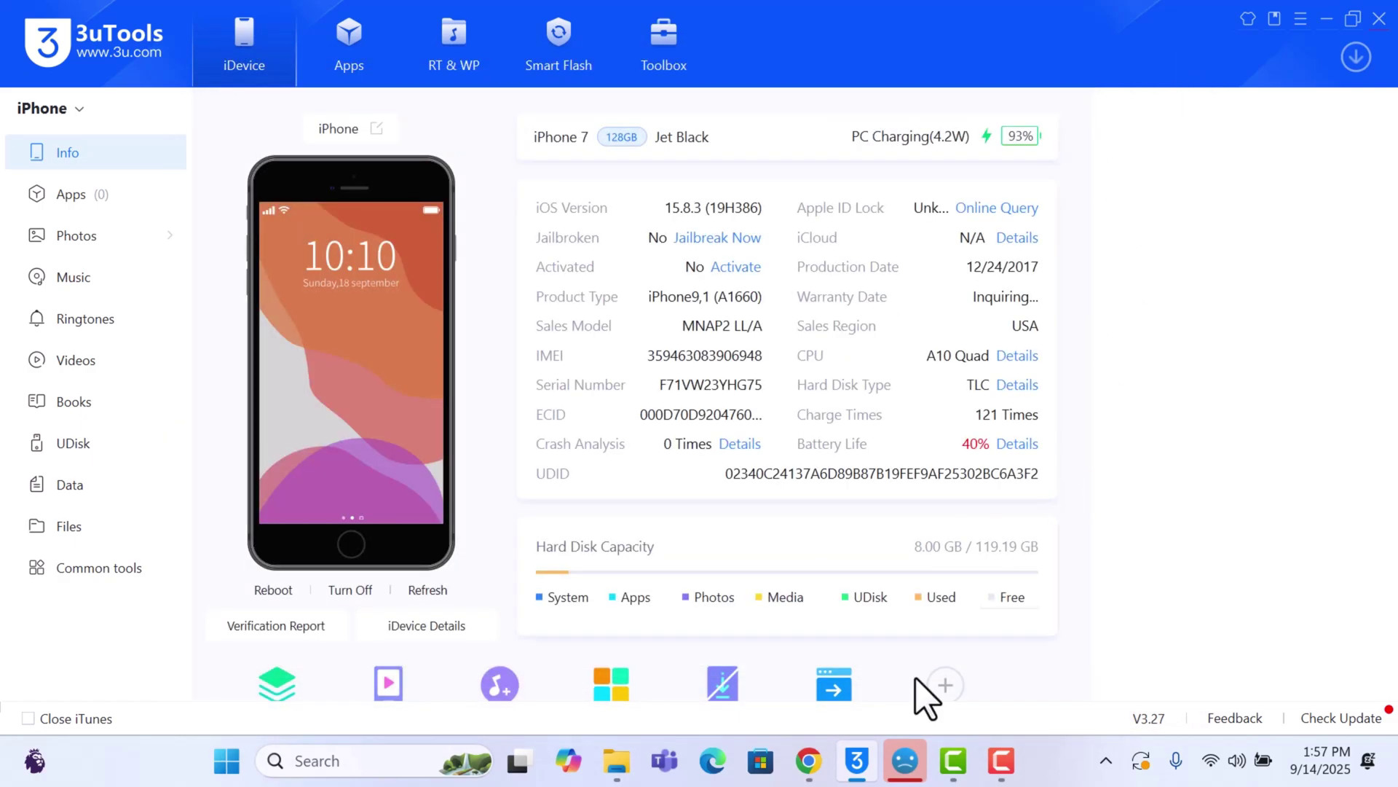
mouse_move(617, 761)
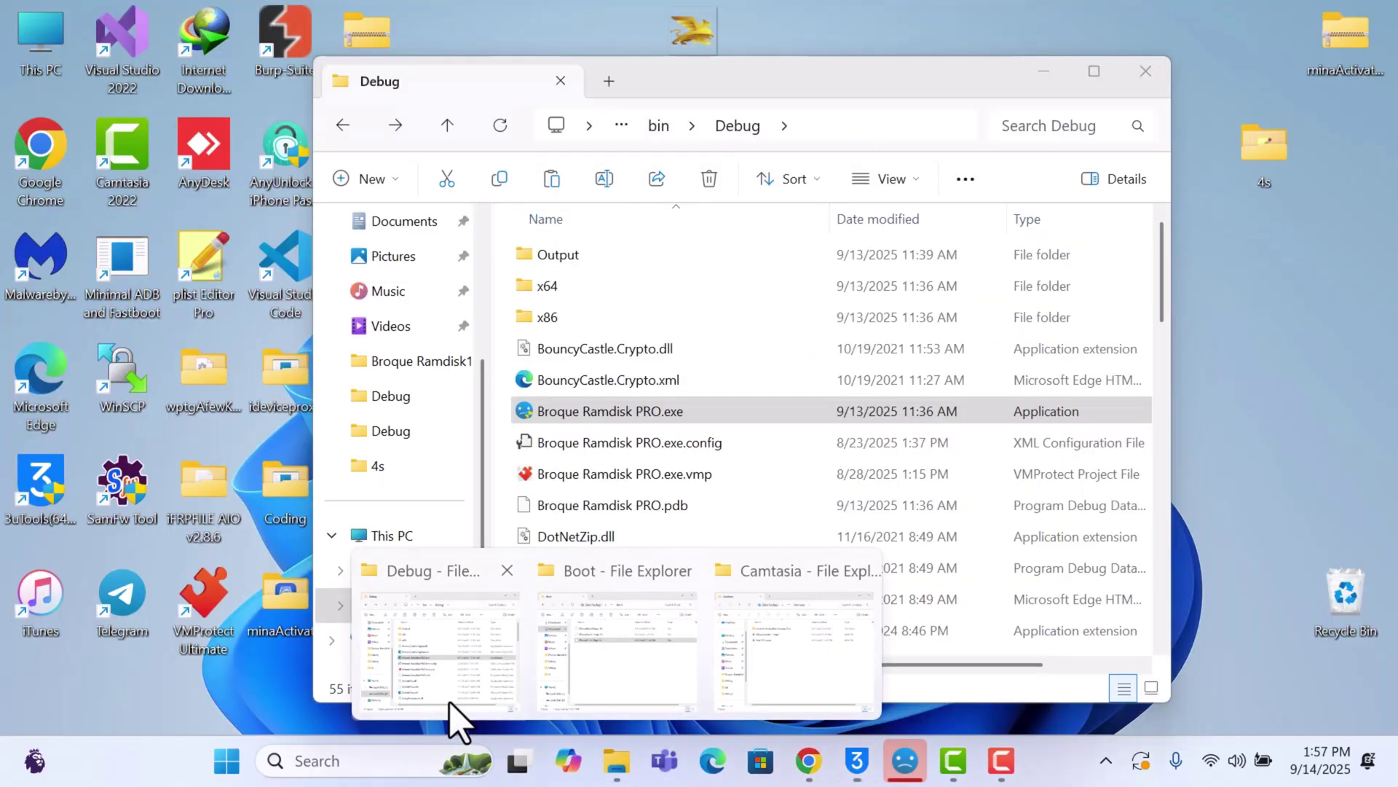
Minimize the Debug folder window, dismiss chat notifications, and bring Broque Ramdisk PRO forward
click(459, 700)
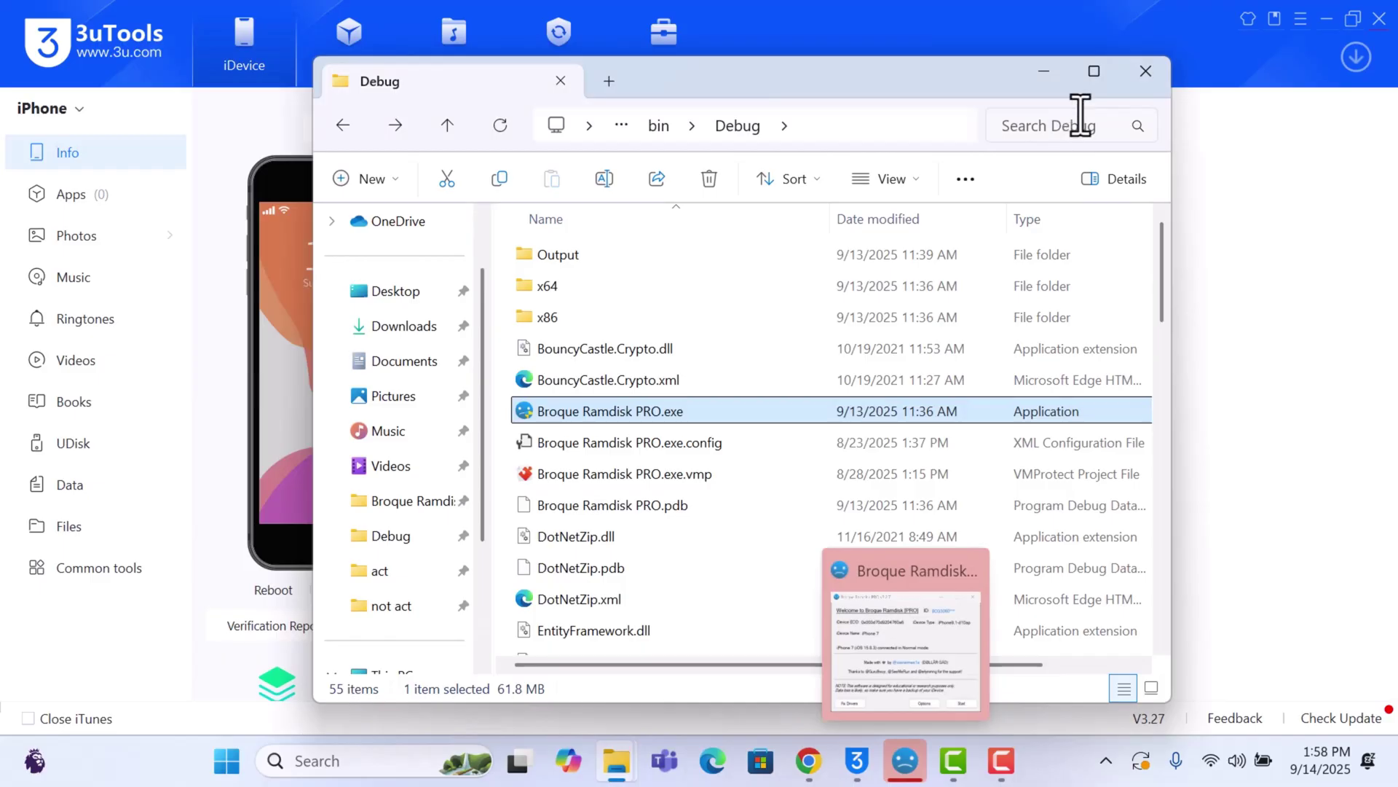
click(1043, 74)
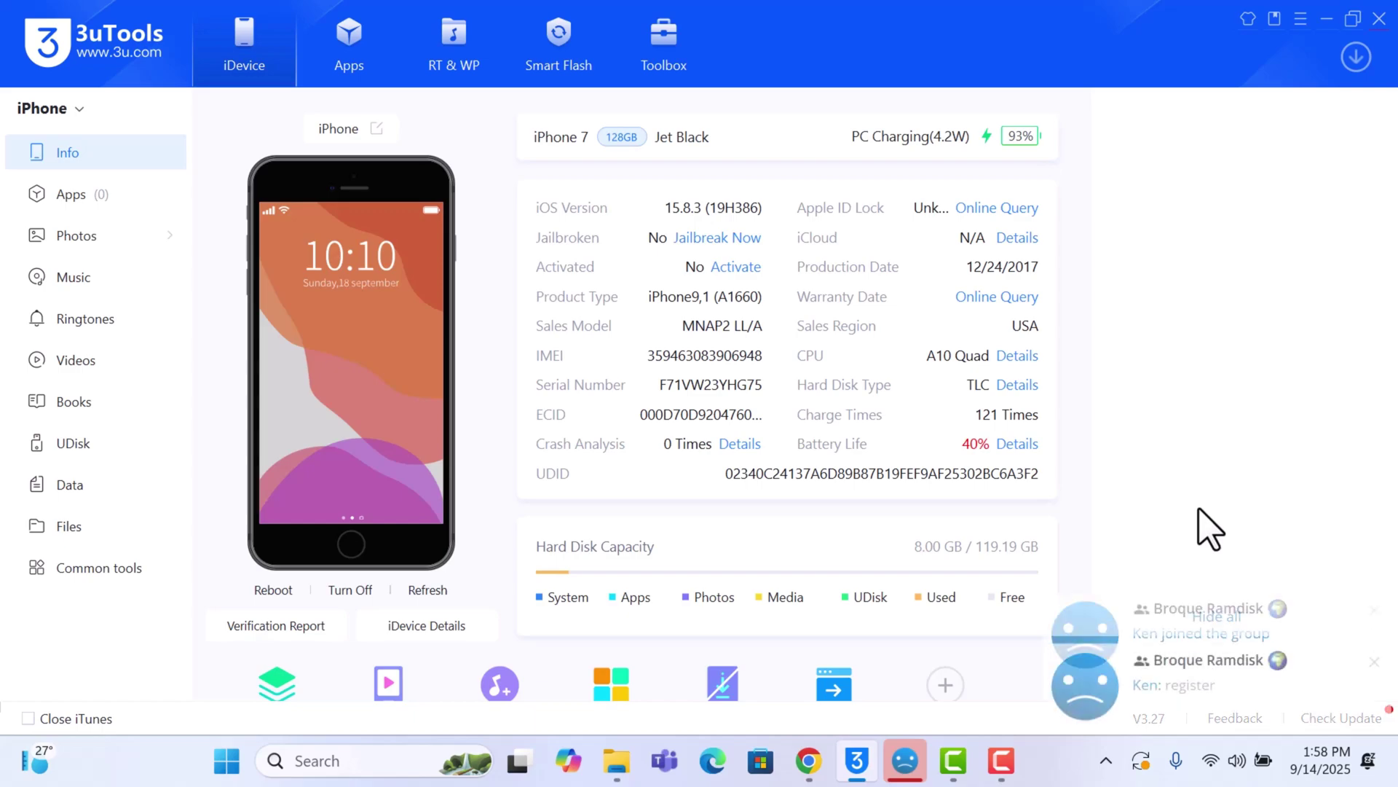
click(1186, 522)
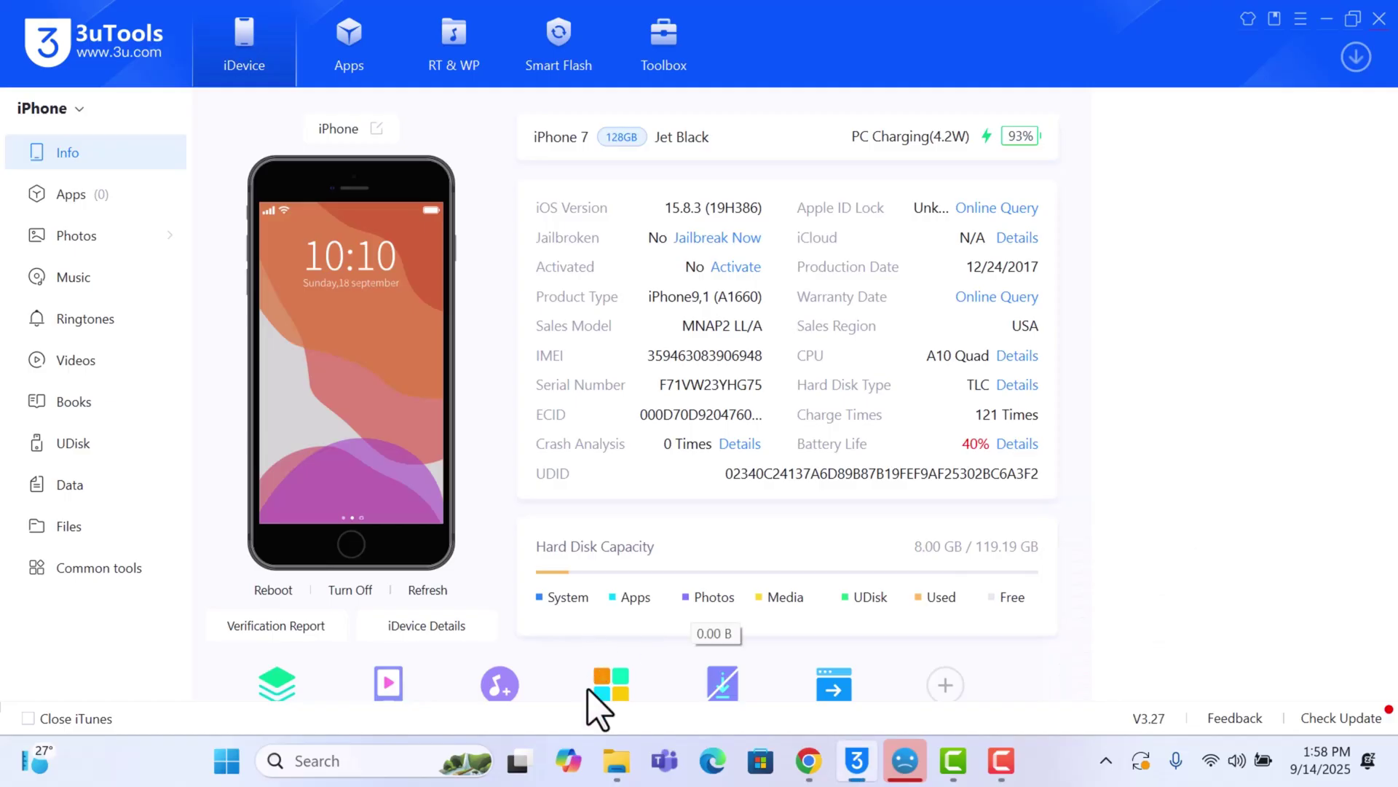
click(905, 760)
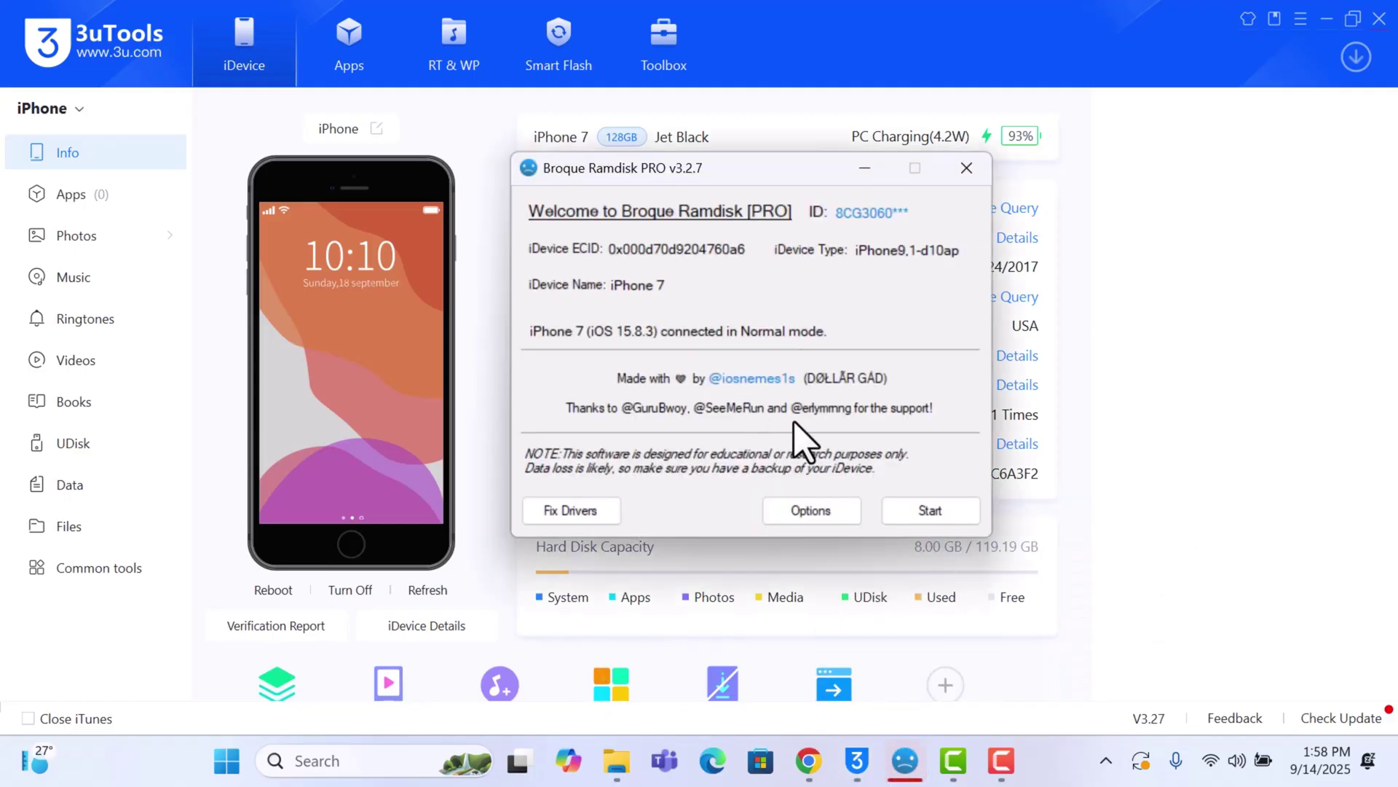
Try the Hello Screen bypass options, then settle on Passcode Bypass [Ramdisk] and go back
click(810, 514)
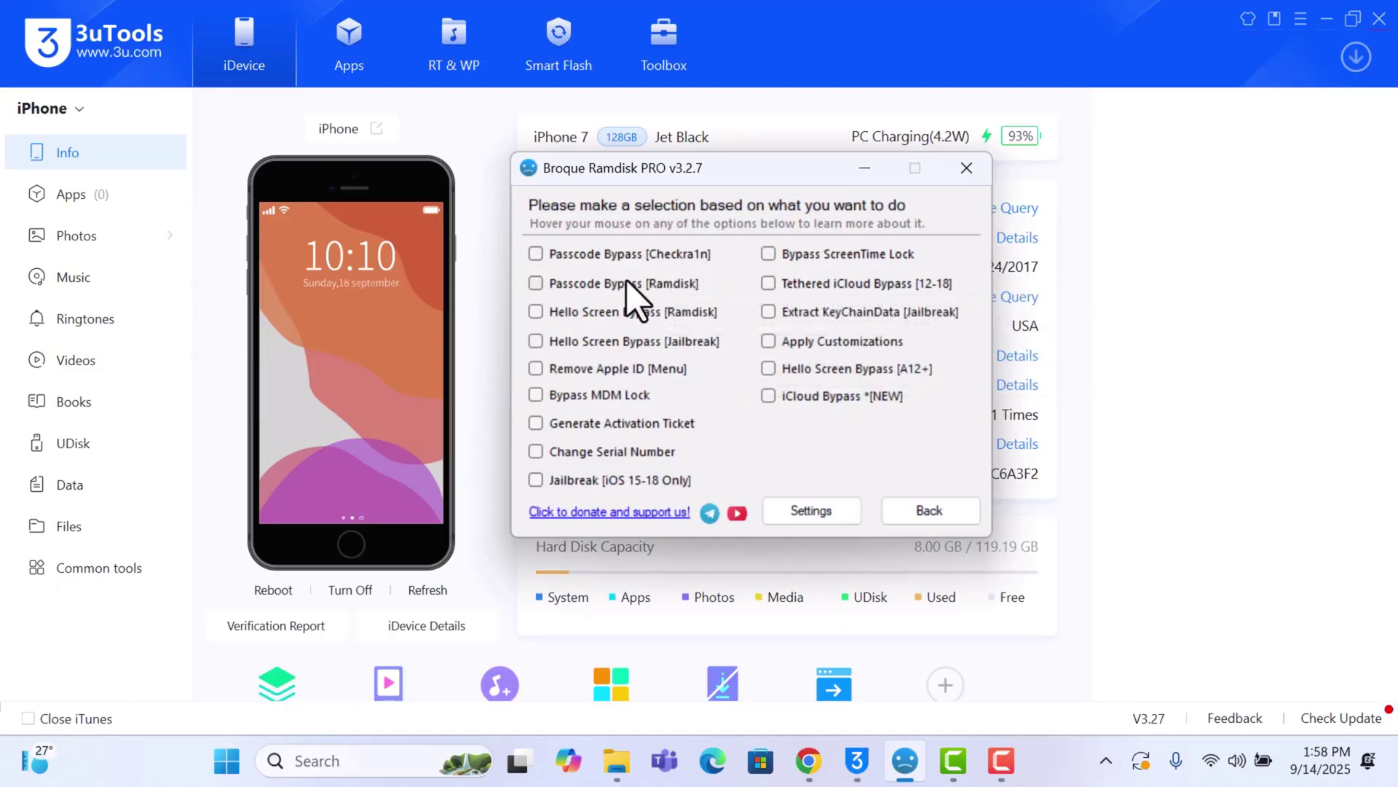
click(629, 302)
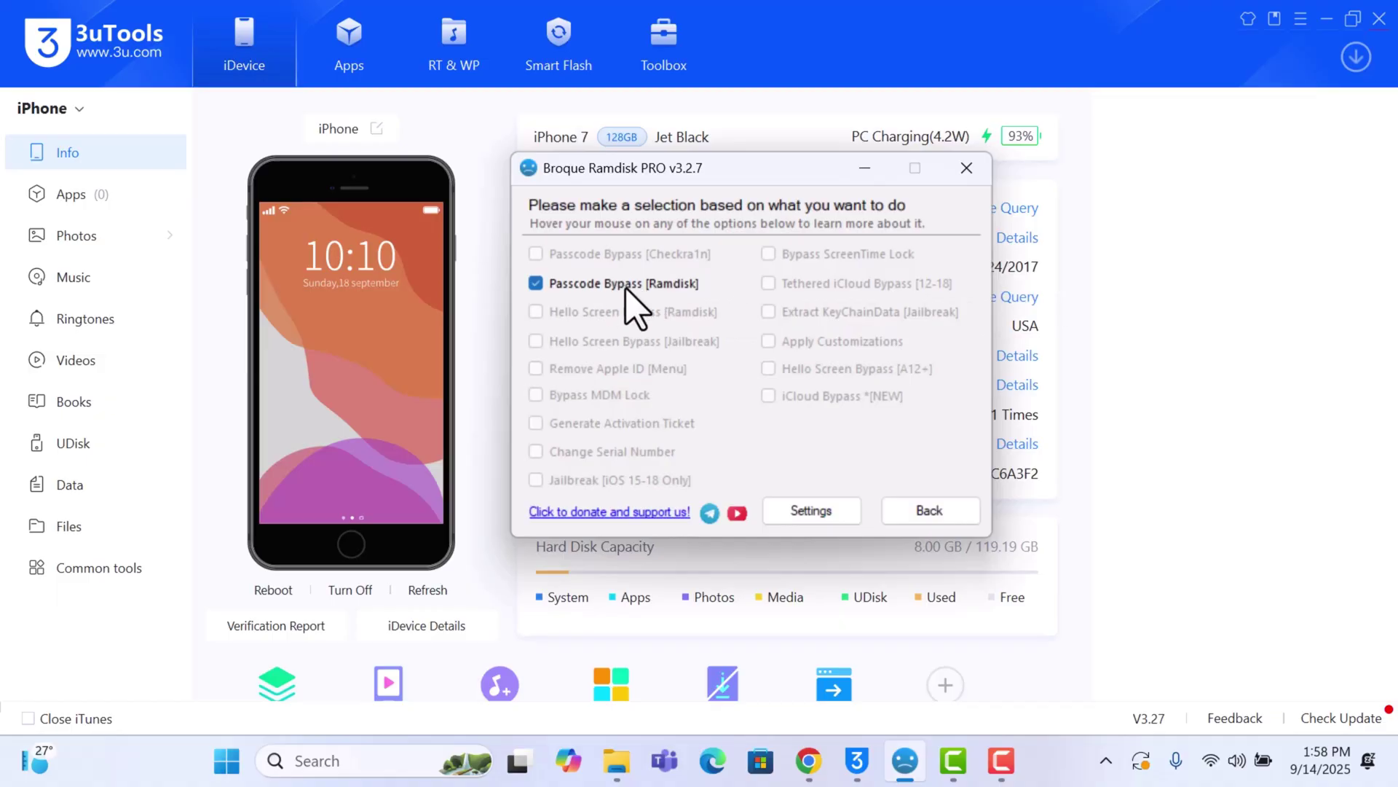
click(625, 304)
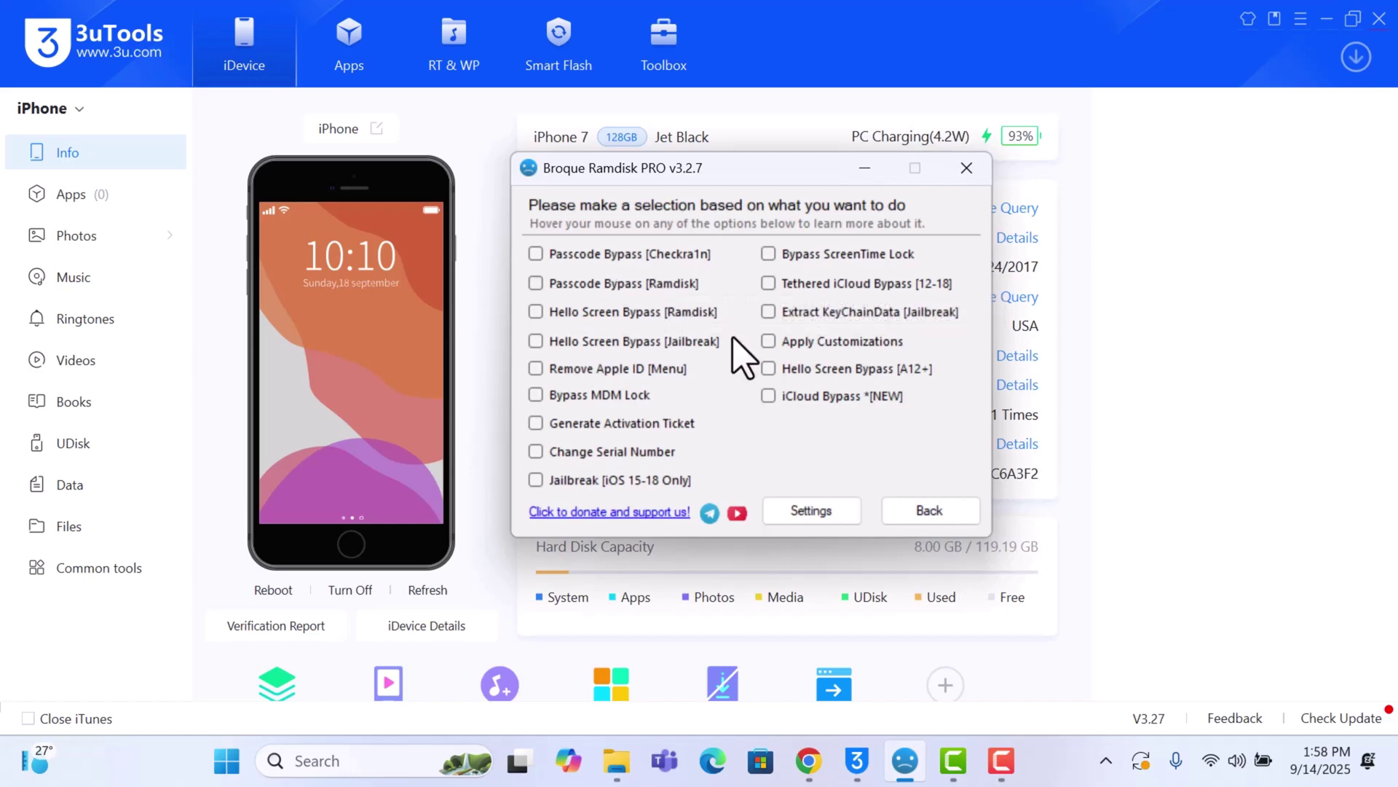
click(566, 314)
click(568, 319)
click(564, 339)
click(607, 286)
click(888, 507)
Start the passcode bypass and send the iPhone 7 into recovery mode
click(939, 513)
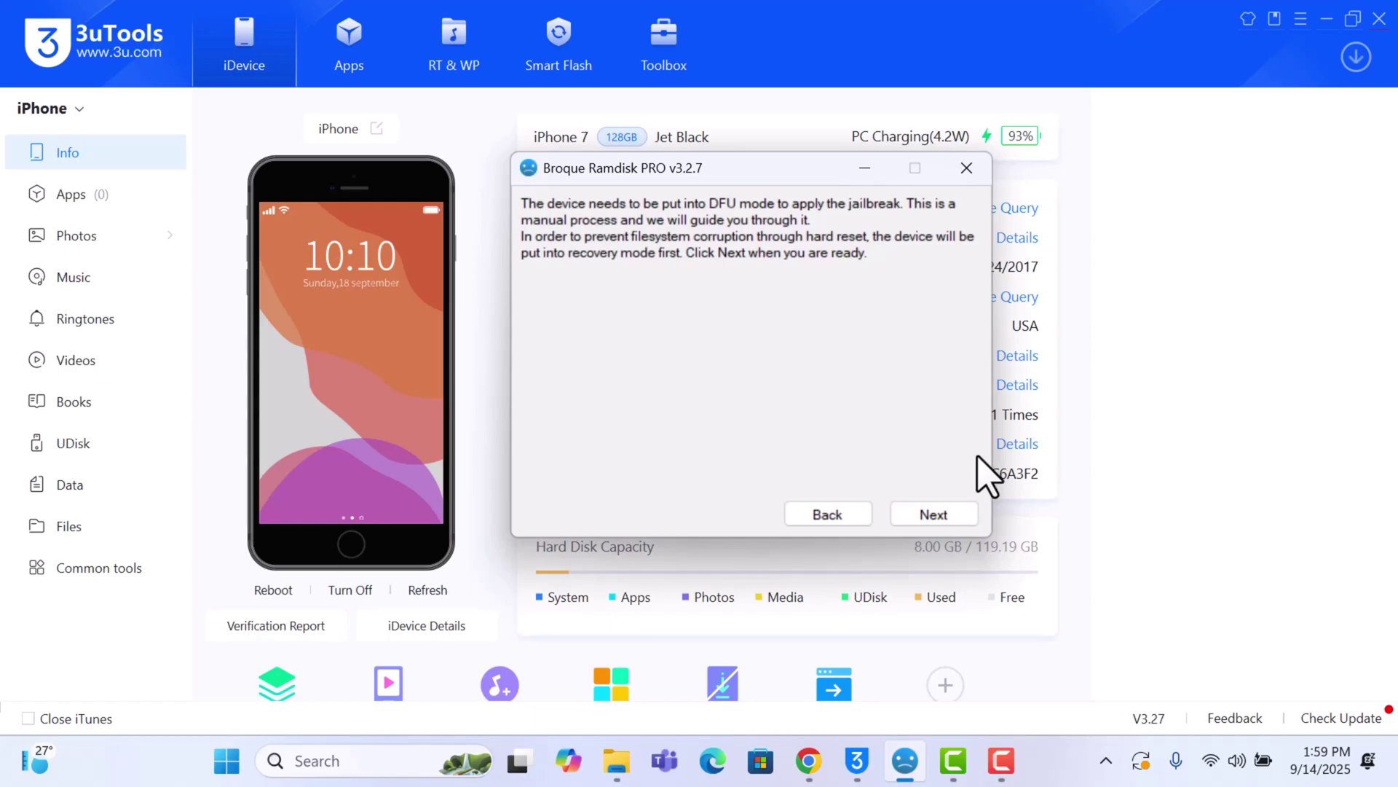
click(937, 515)
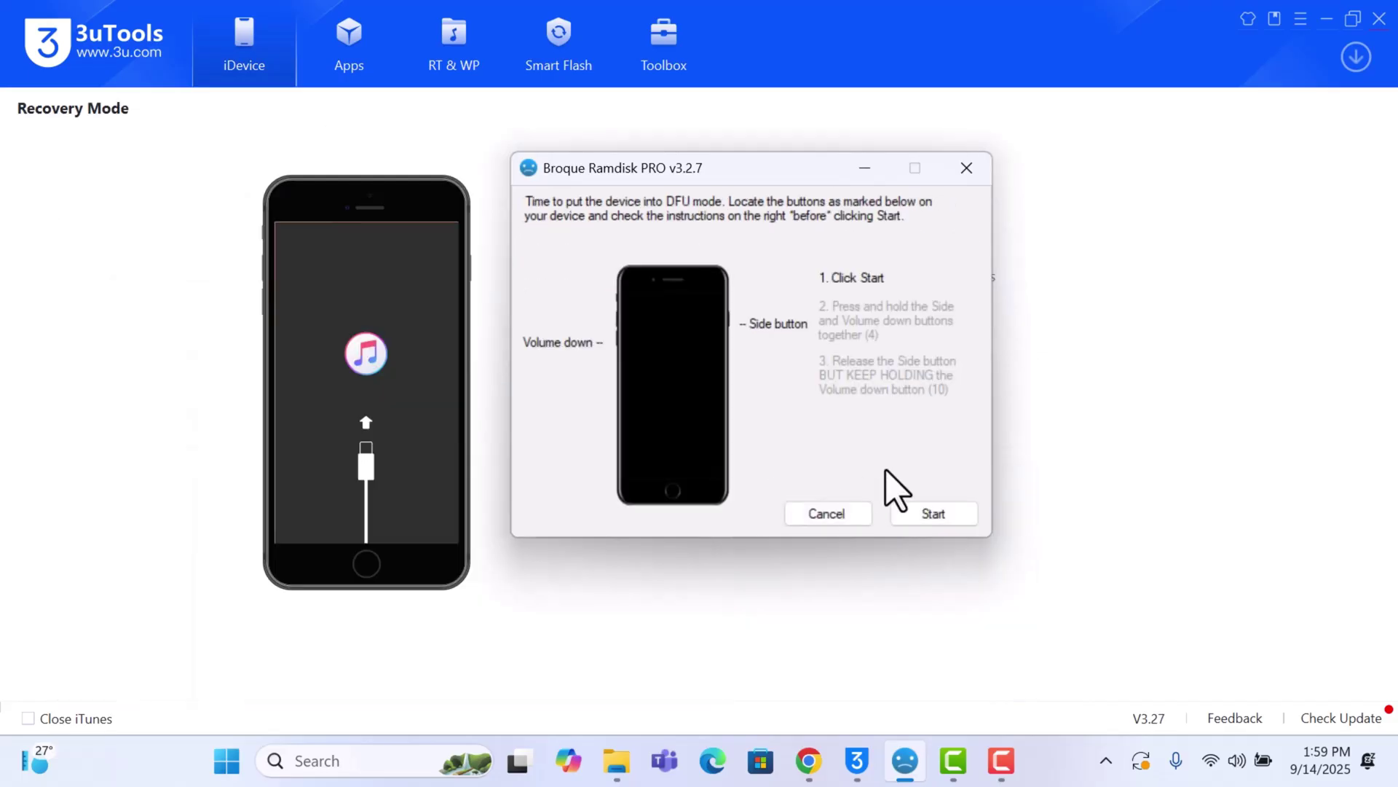
Begin guided DFU entry using the Side and Volume down button steps
click(938, 513)
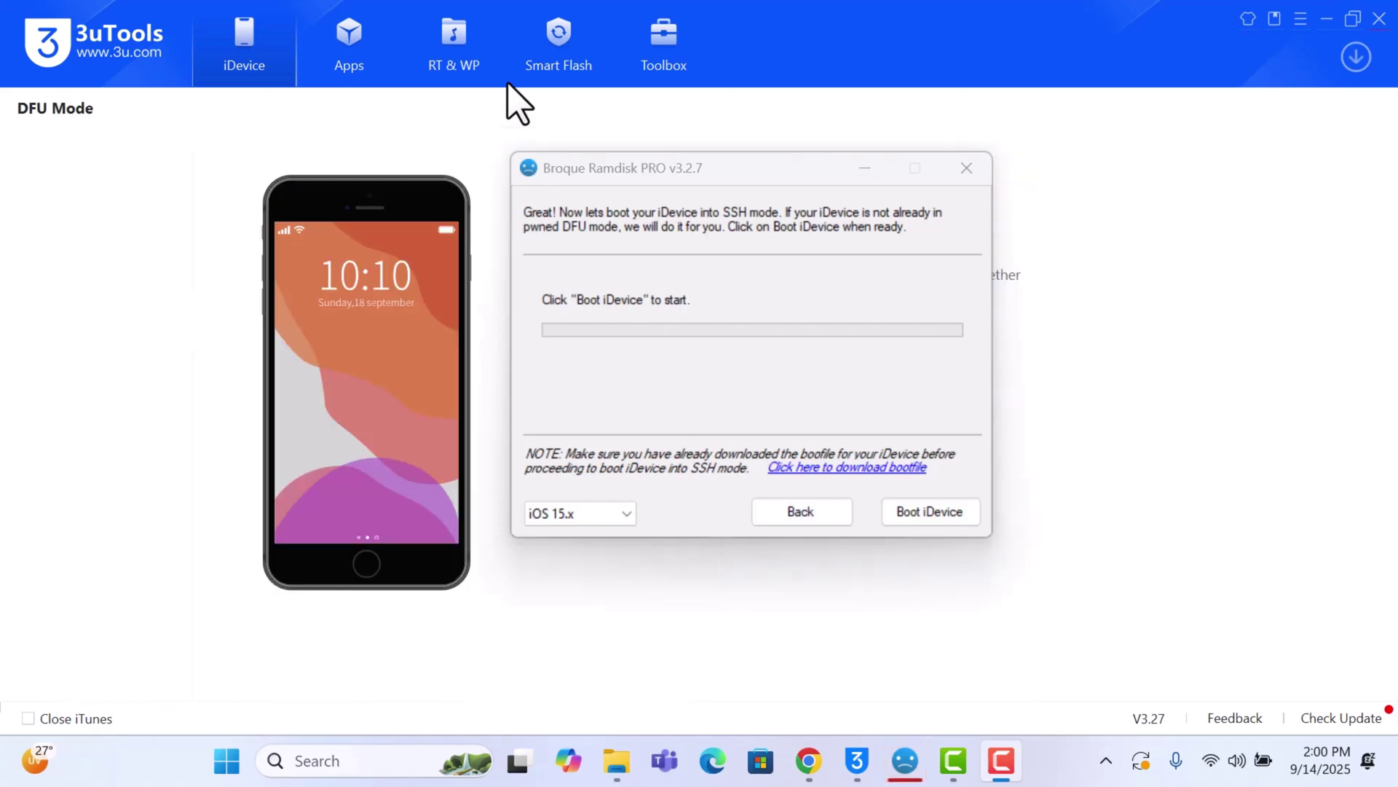
Boot the iPhone into SSH mode and acknowledge the success message
click(946, 526)
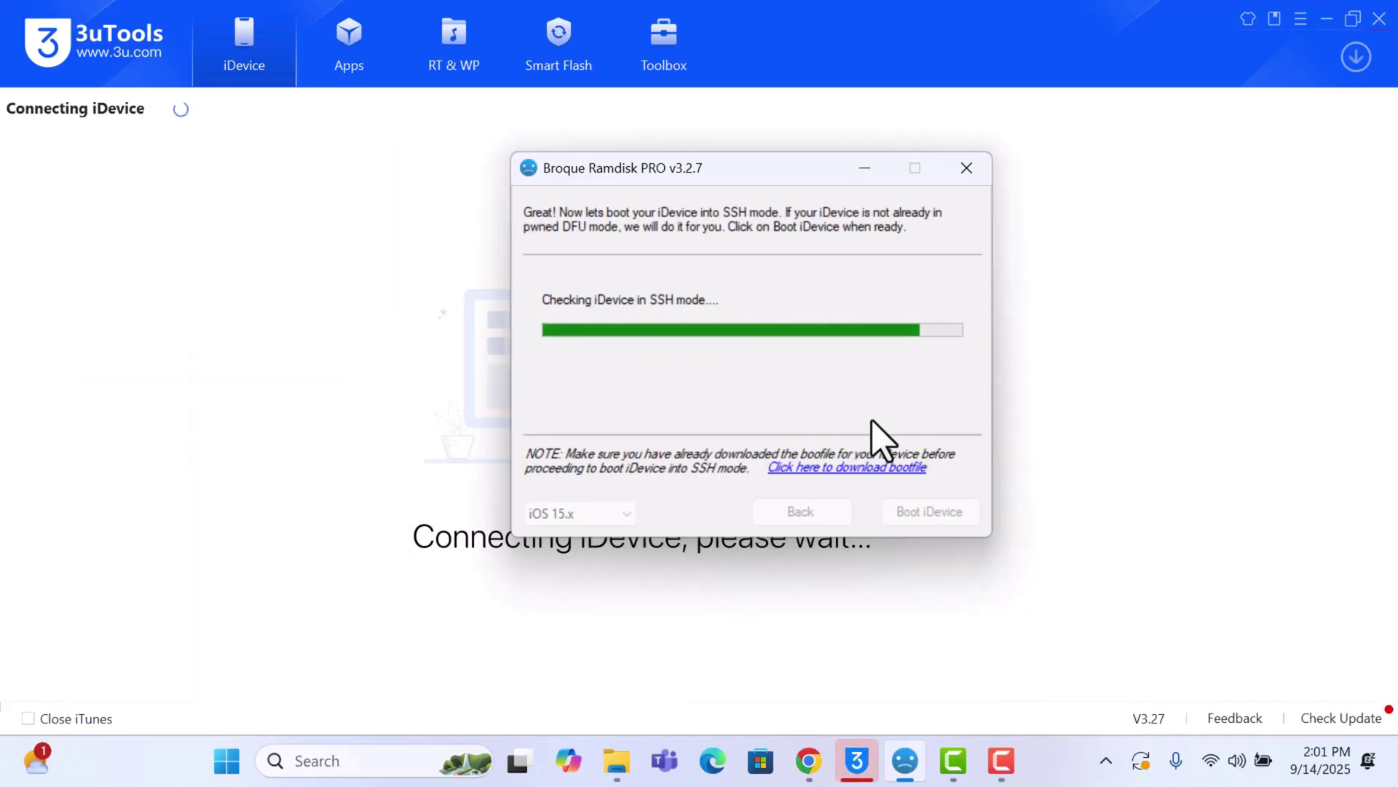
click(811, 455)
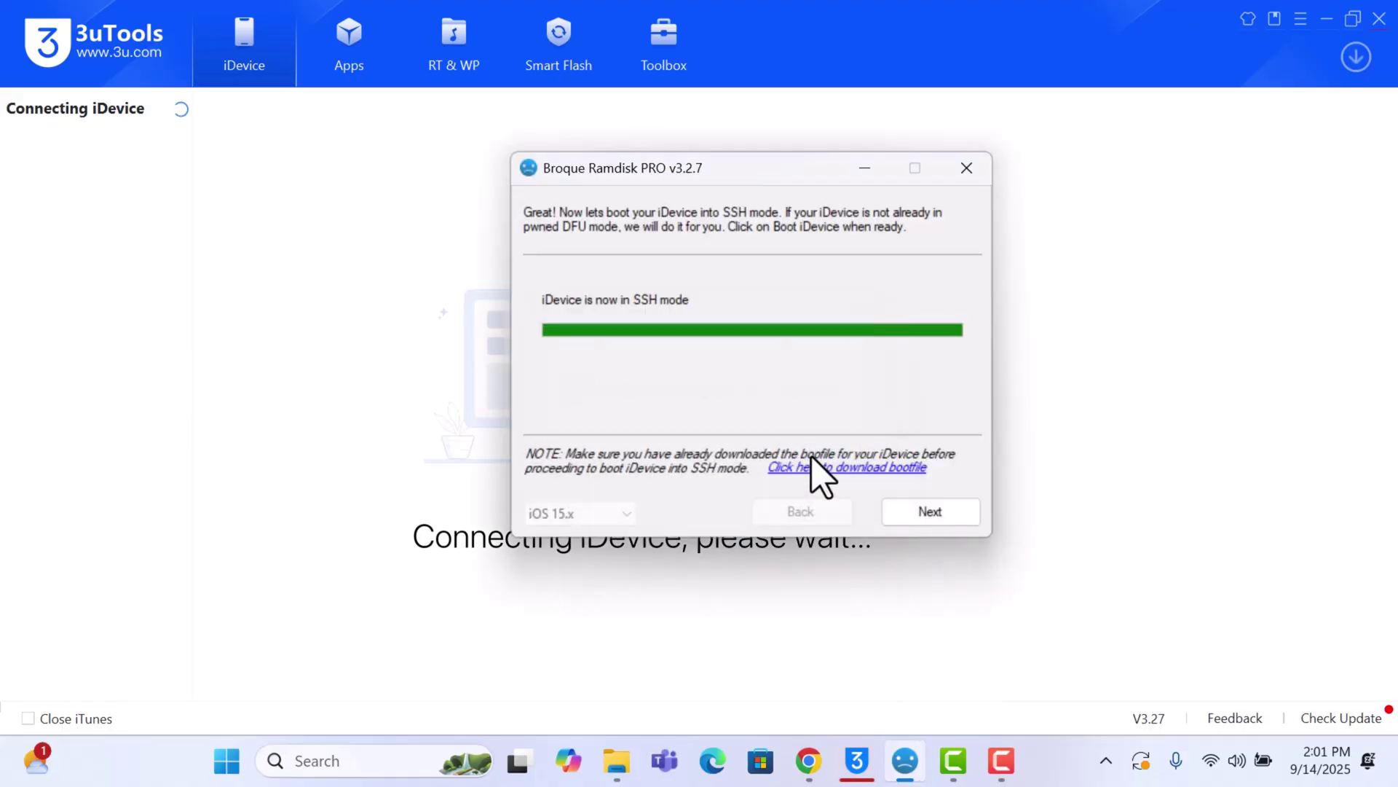
click(948, 517)
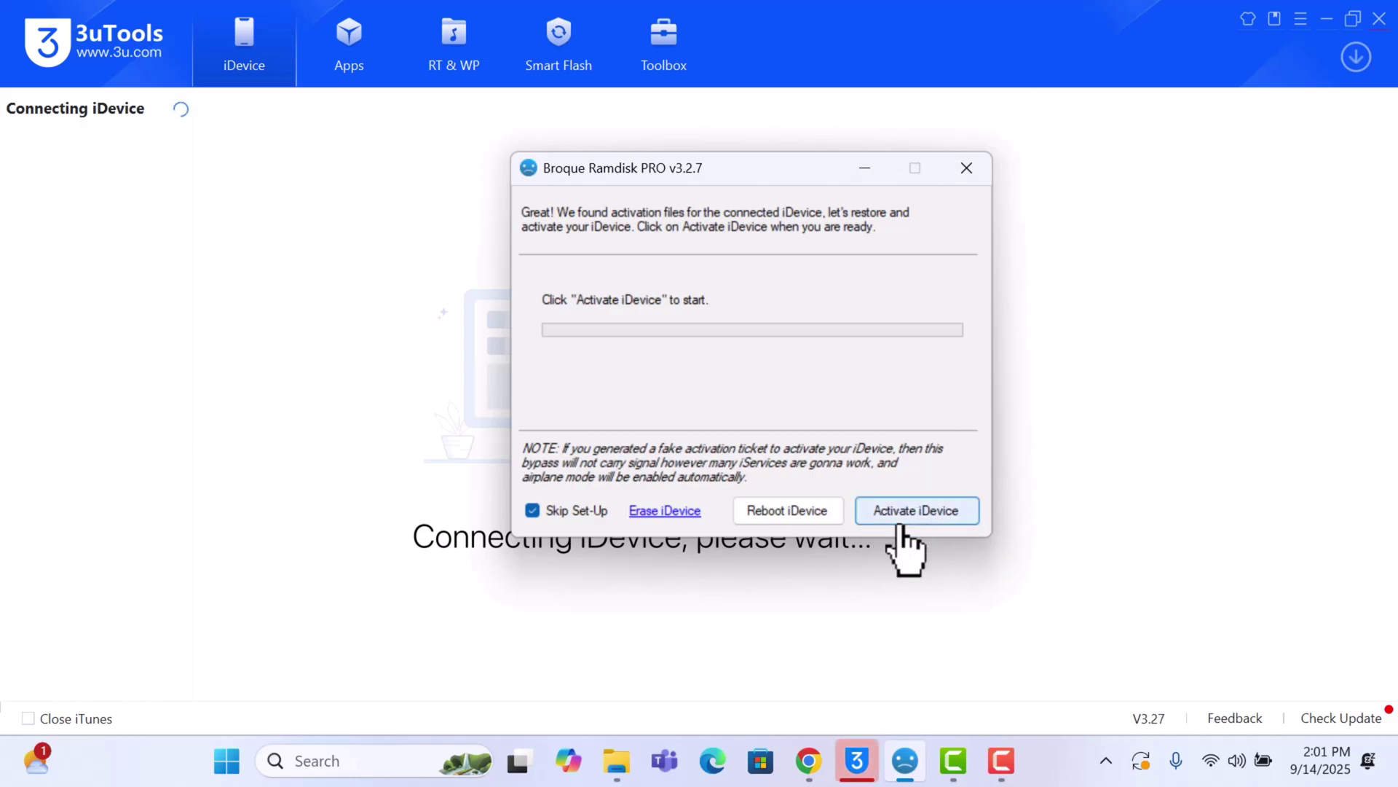
click(894, 495)
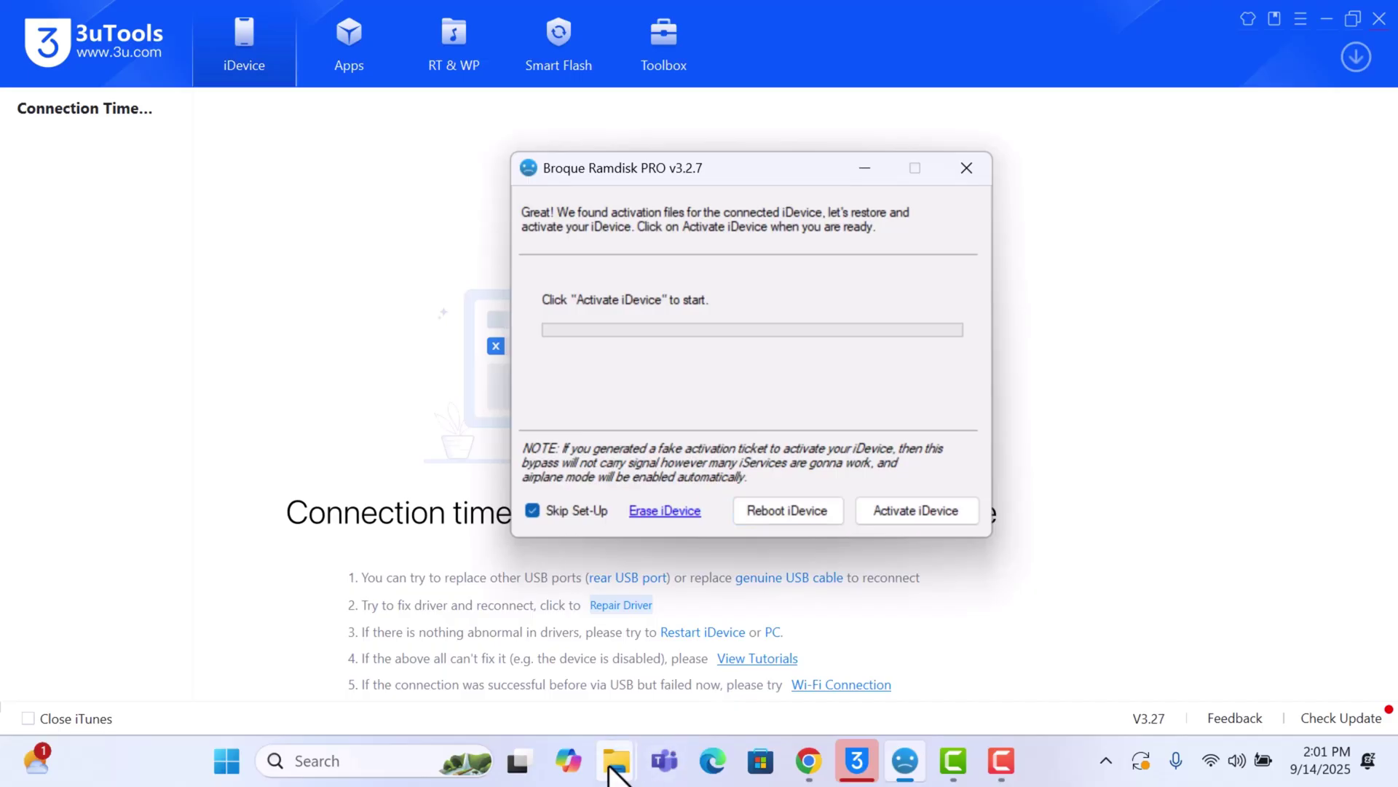
mouse_move(617, 760)
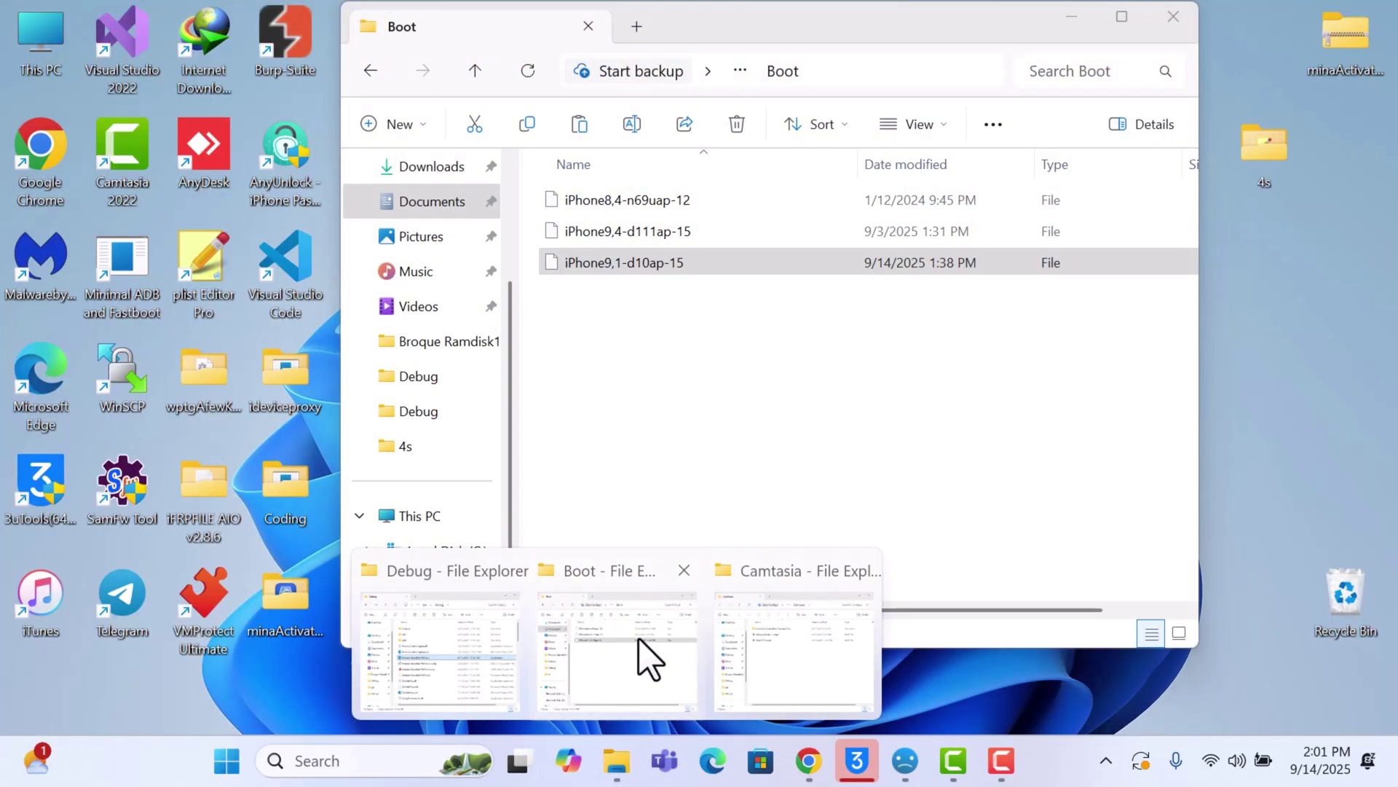
Browse to Documents > Broque Ramdisk Pro > Backup to view the zipped activation backup
click(641, 655)
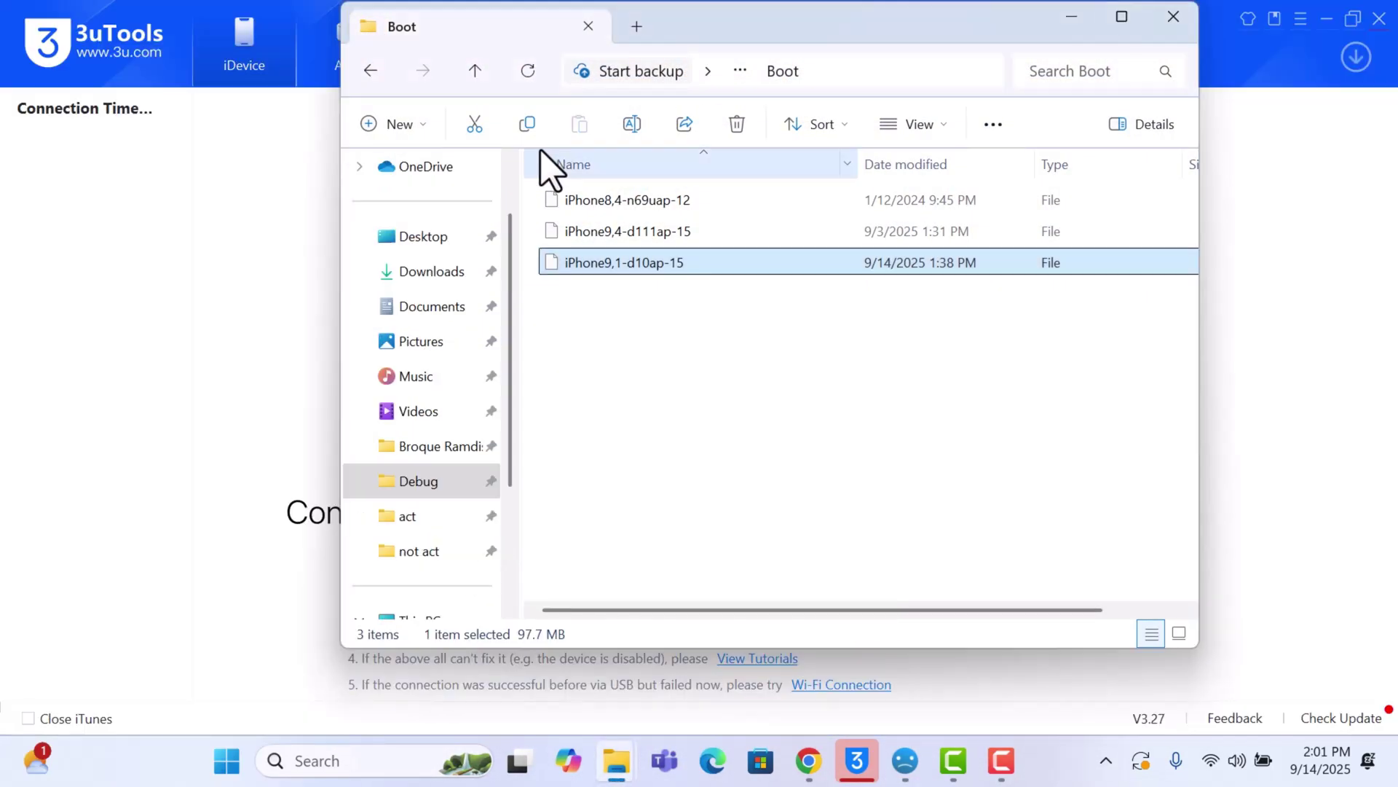
click(443, 306)
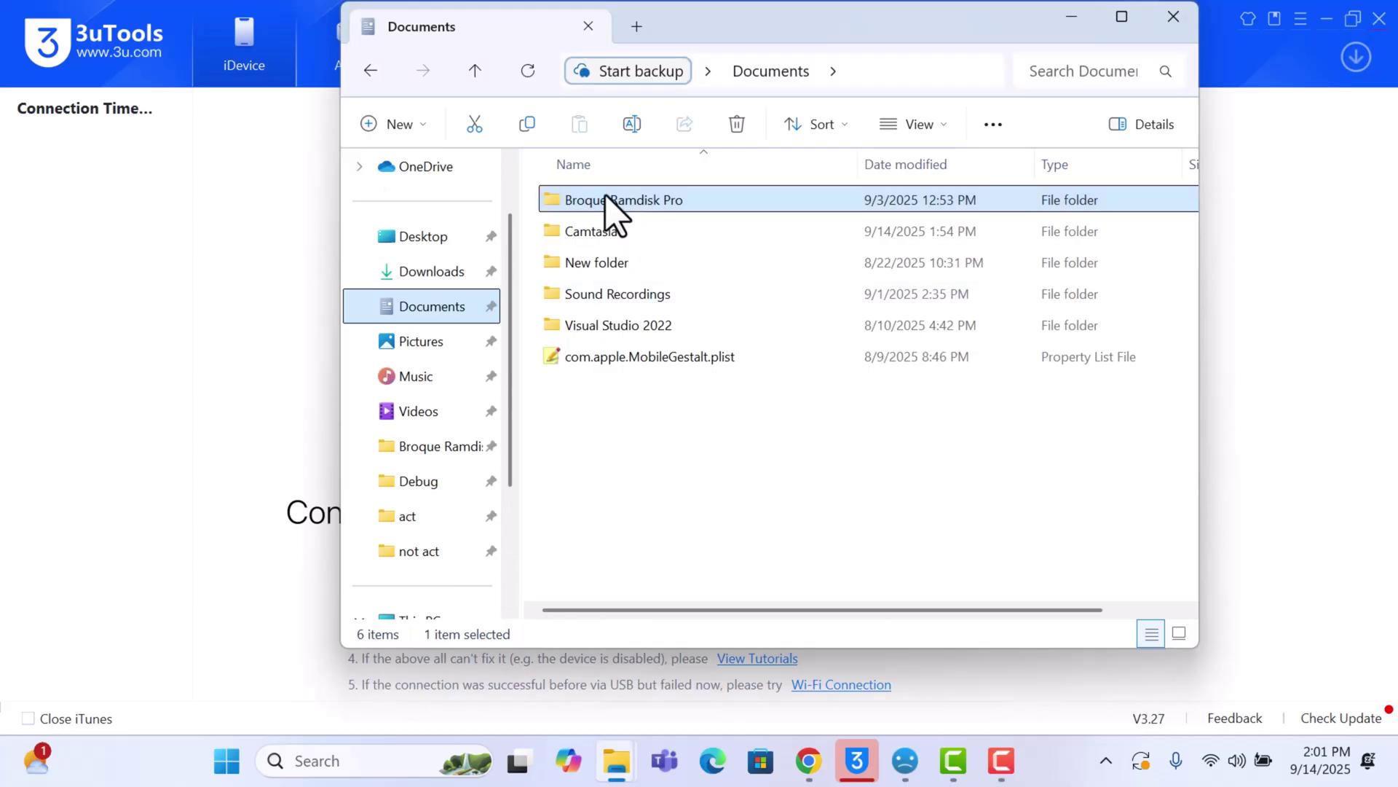
double_click(609, 208)
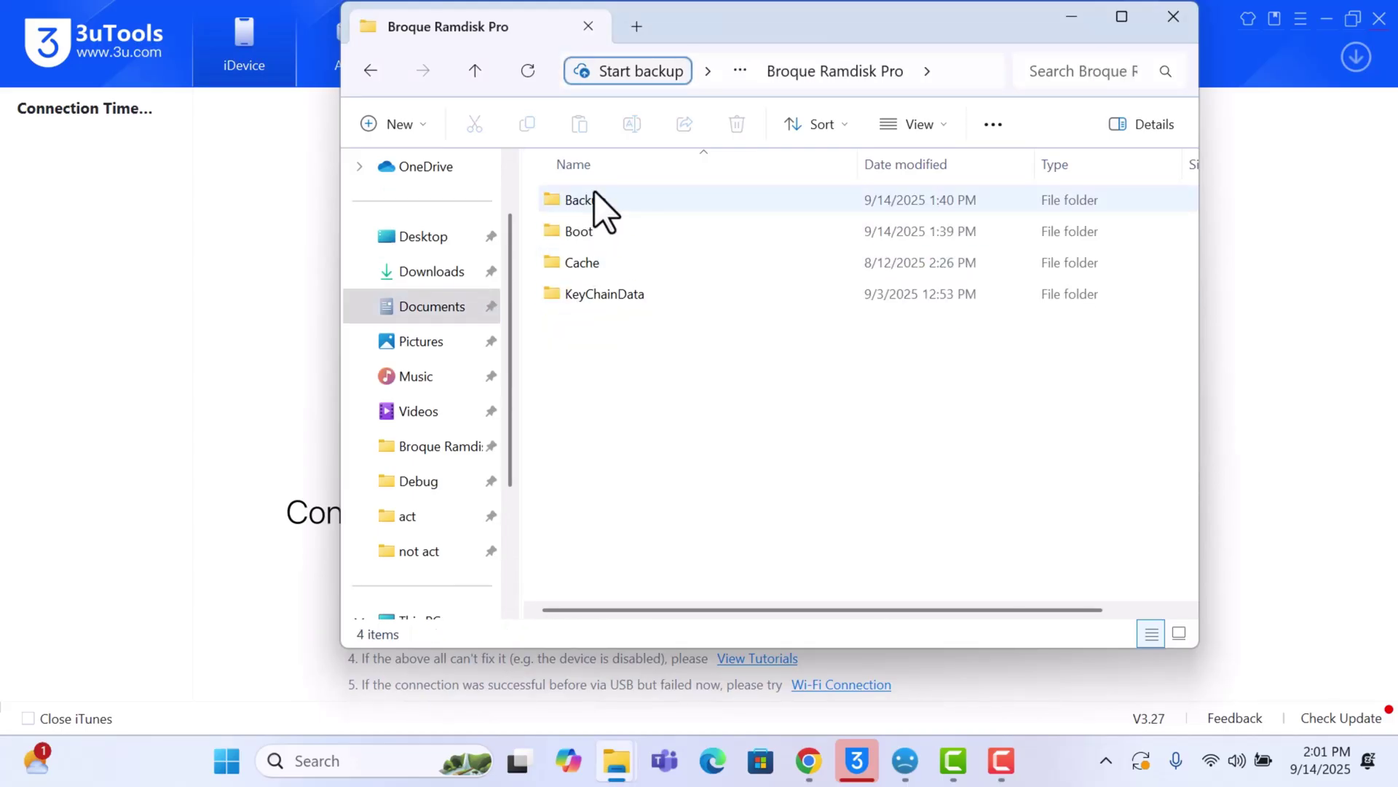
double_click(599, 202)
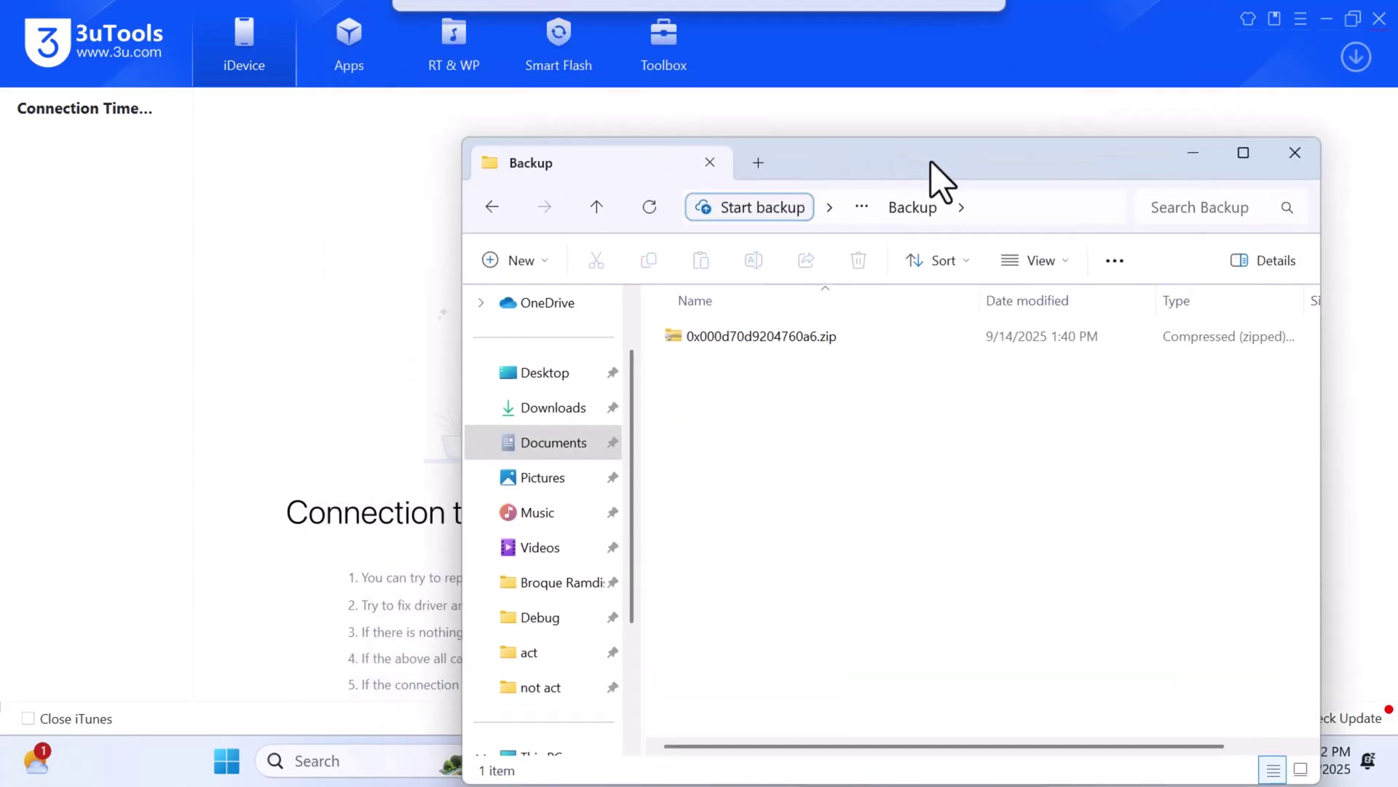
drag(813, 44, 912, 205)
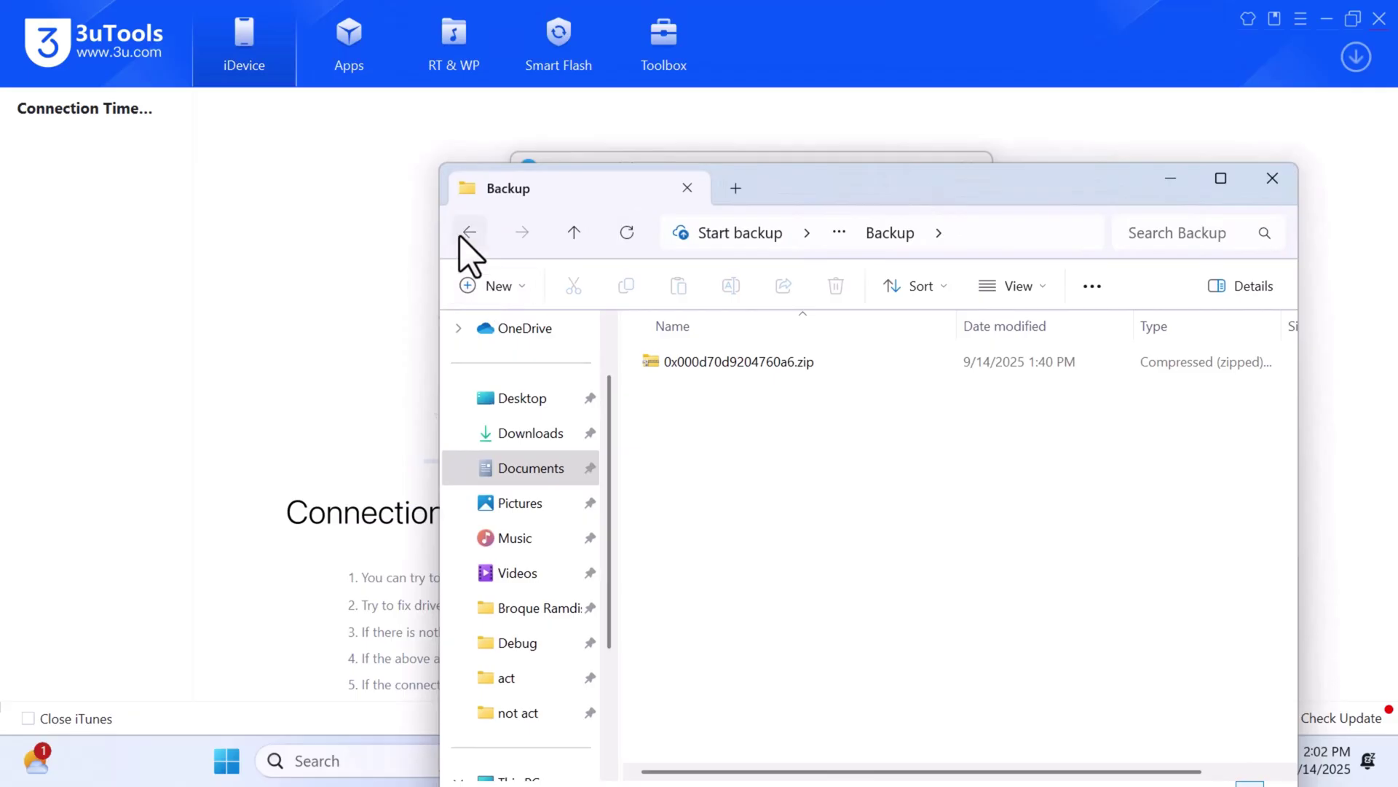
Check the Broque Ramdisk Pro Boot folder's iPhone files, then minimize File Explorer
click(481, 243)
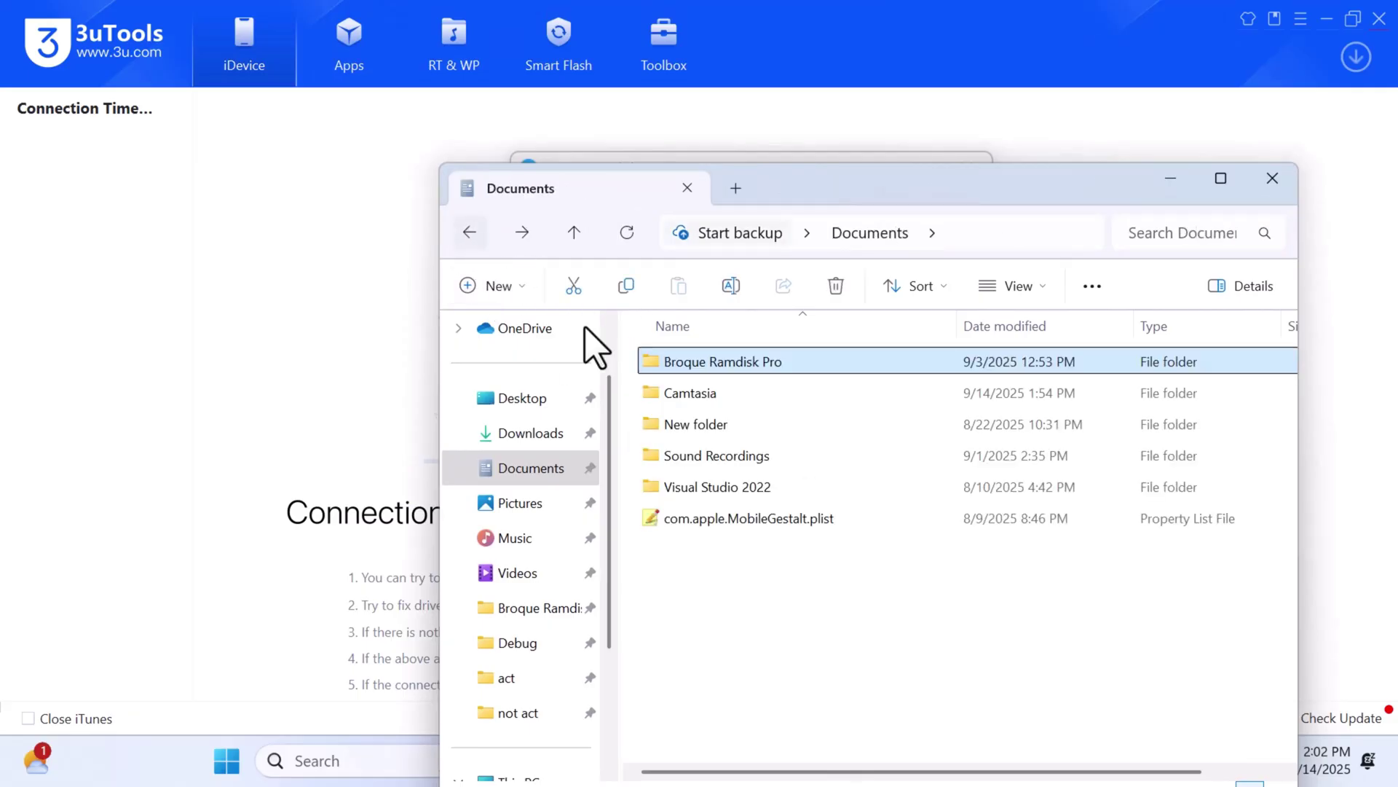
double_click(699, 363)
double_click(691, 396)
click(469, 233)
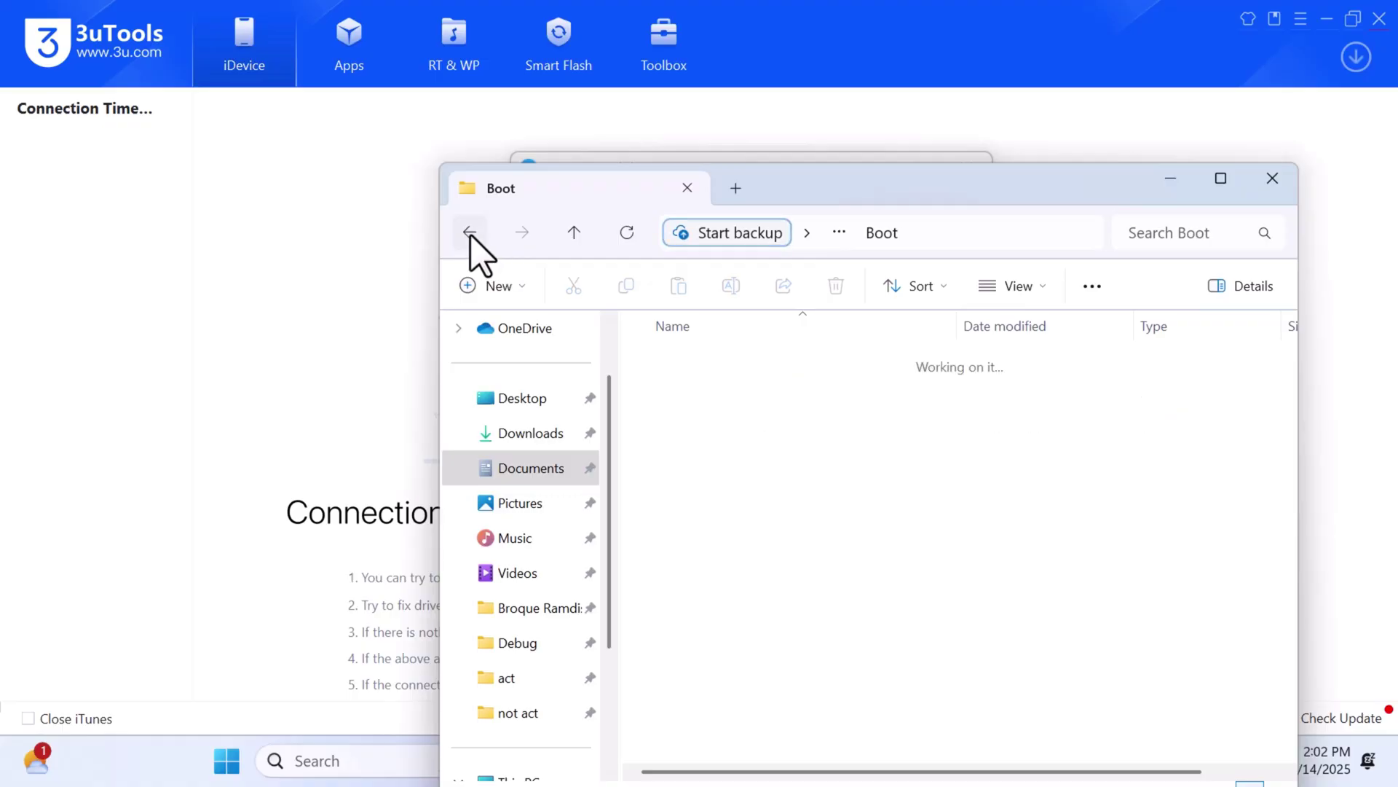
click(1170, 179)
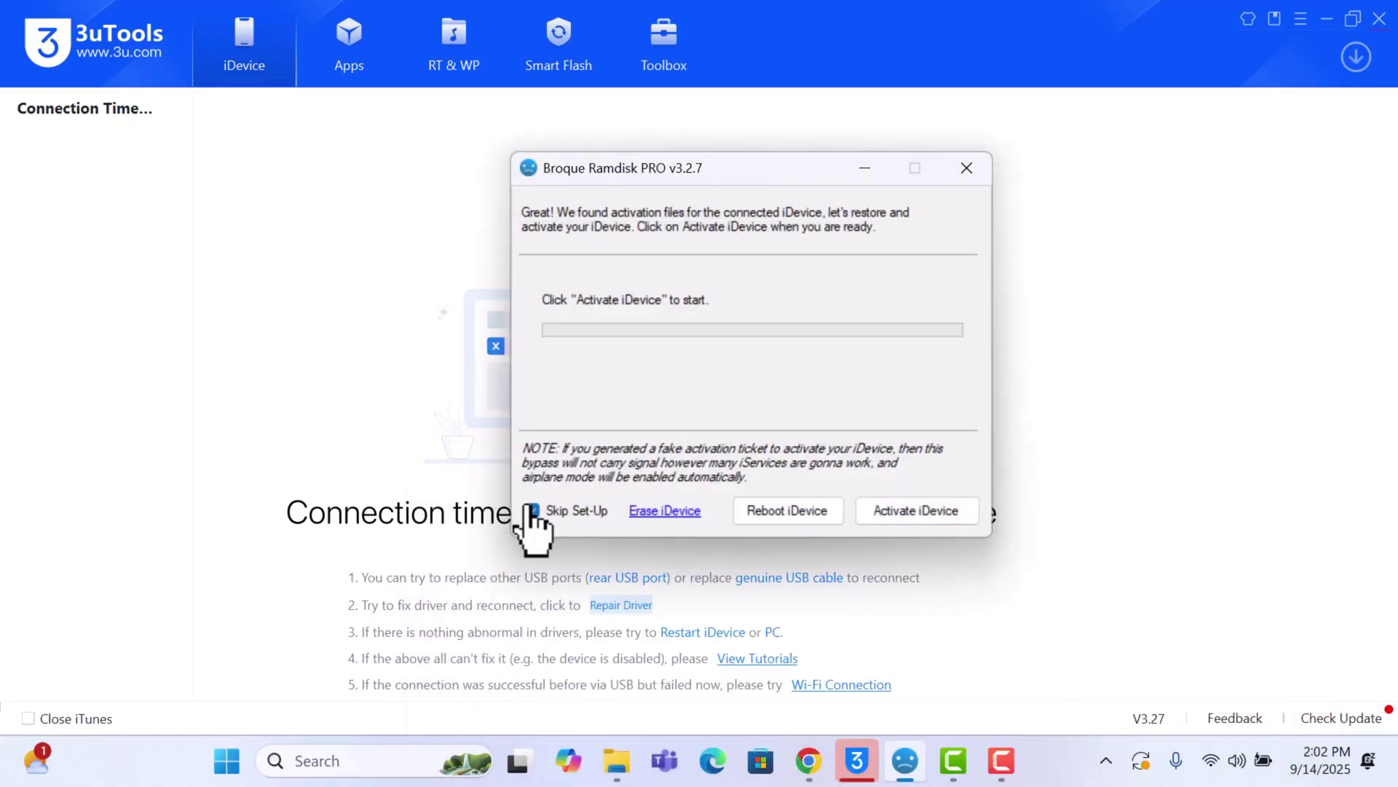
Activate the iPhone with Skip Set-Up unchecked
click(912, 516)
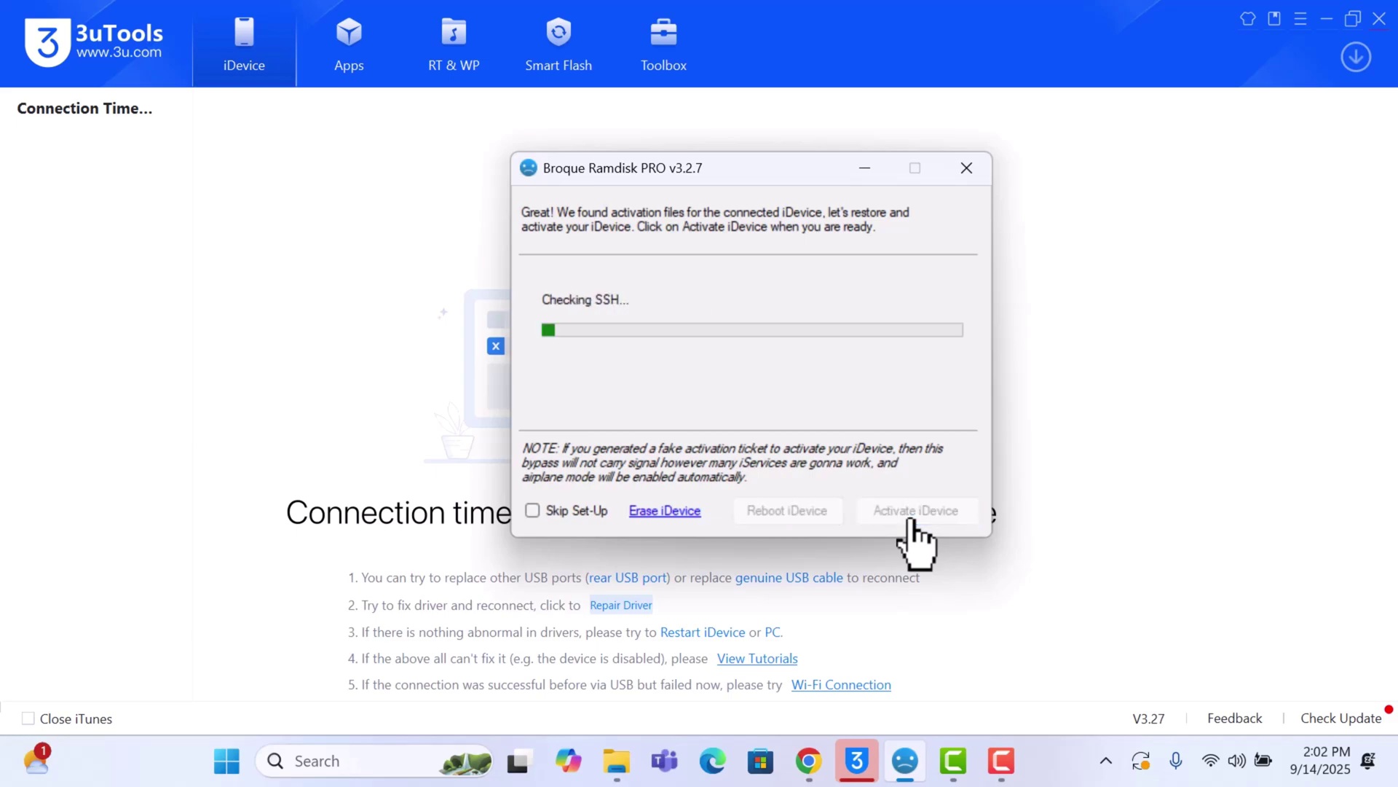